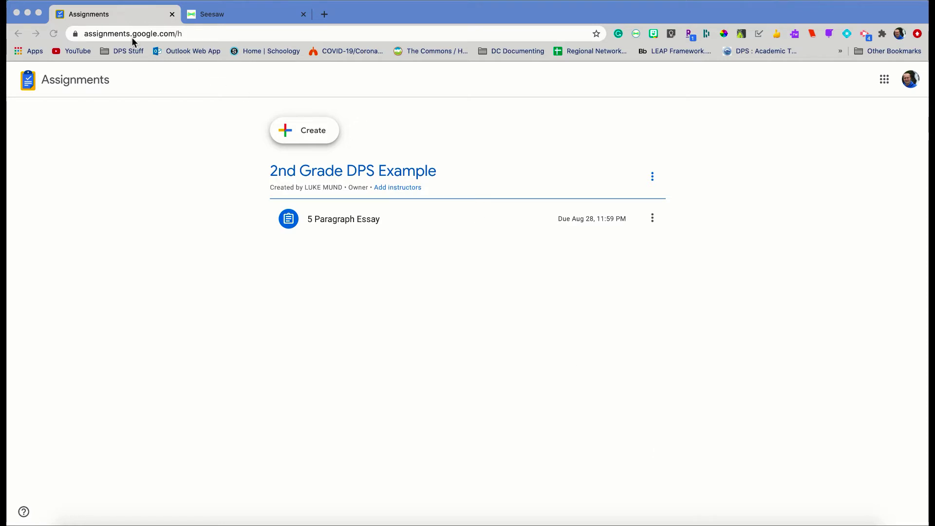
Step: Start a new assignment and assign it to the 2nd Grade DPS Example course
{"action": "left_click", "coordinate": [83, 36]}
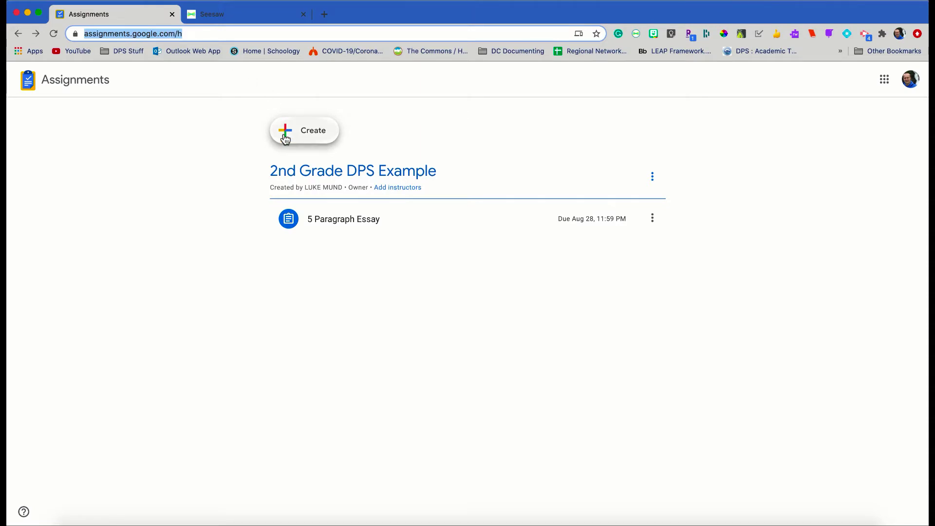
{"action": "left_click", "coordinate": [319, 142]}
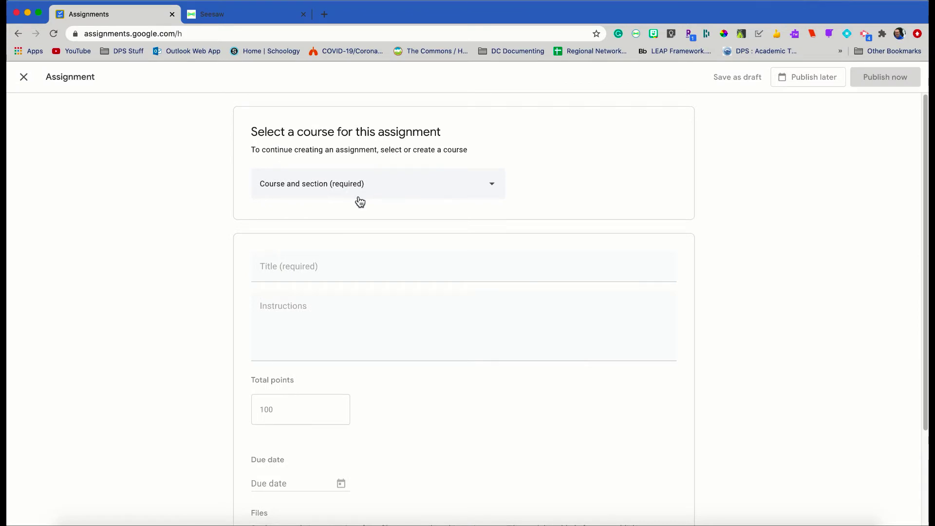
{"action": "left_click", "coordinate": [335, 187]}
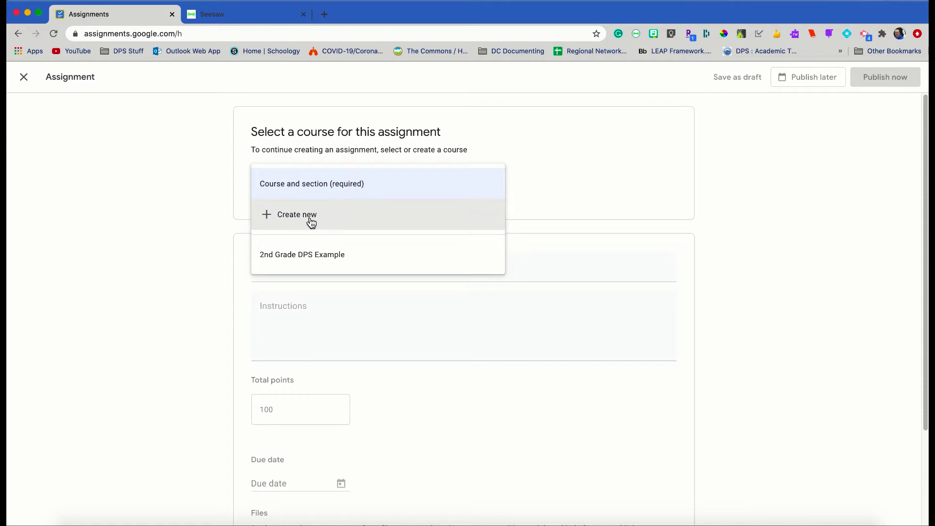
{"action": "left_click", "coordinate": [304, 261]}
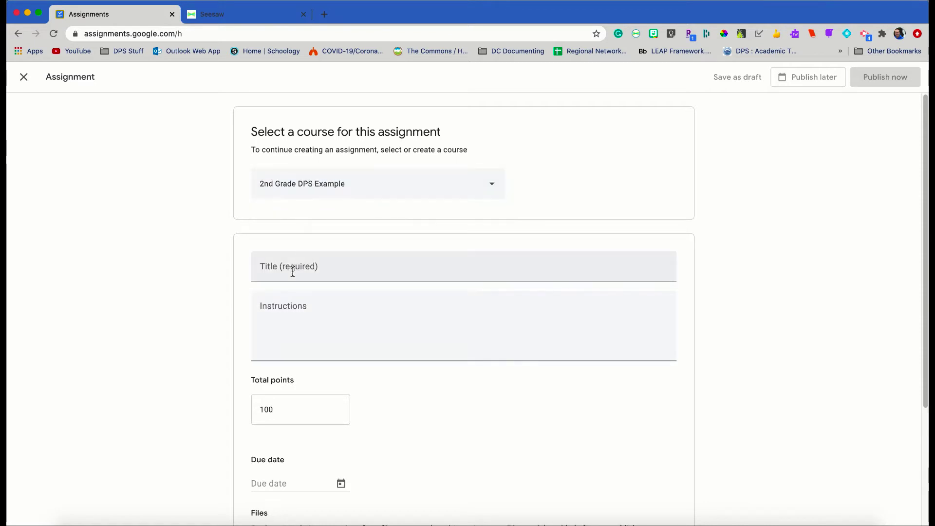
Step: Title the assignment "5 Paragraph Essay"
{"action": "left_click", "coordinate": [292, 271]}
{"action": "type", "text": "5 Par"}
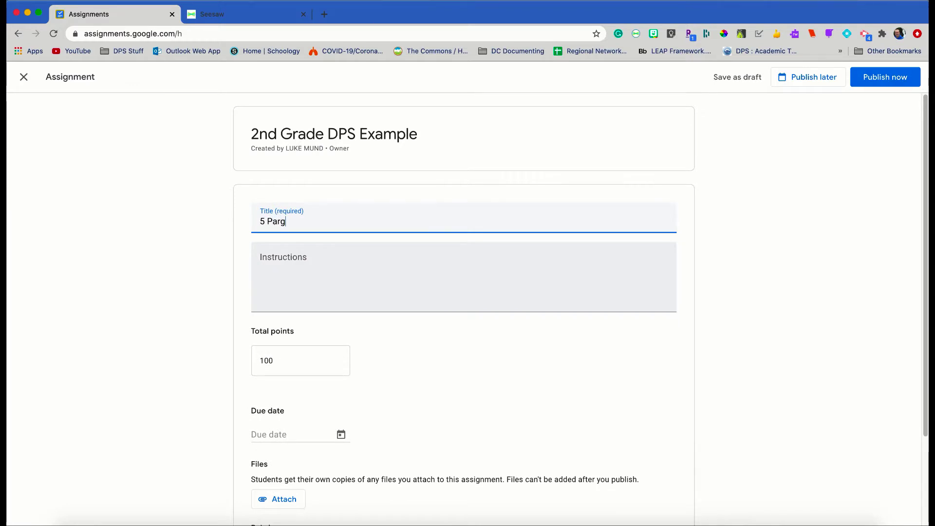
{"action": "type", "text": "agraph Essay"}
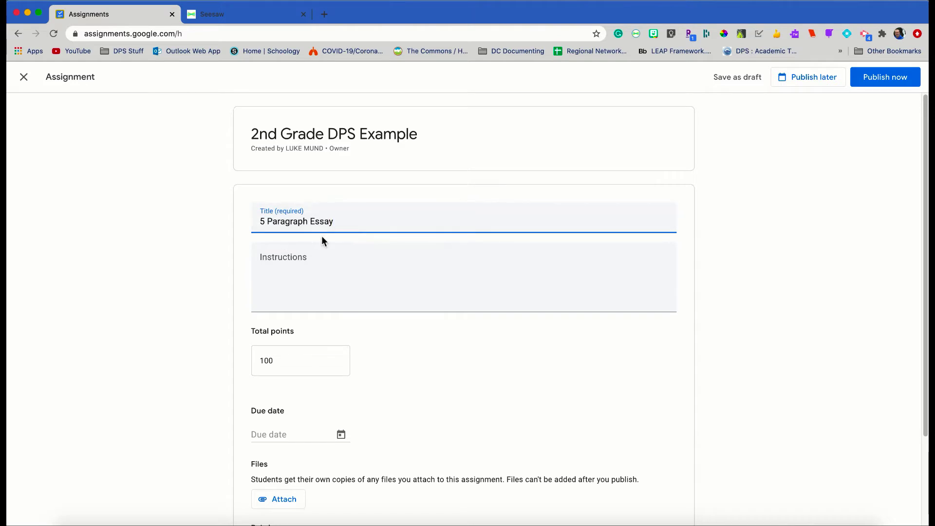
Step: Set the assignment's due date to Aug 31, 2020
{"action": "scroll", "coordinate": [321, 240], "scroll_direction": "down", "scroll_amount": 3}
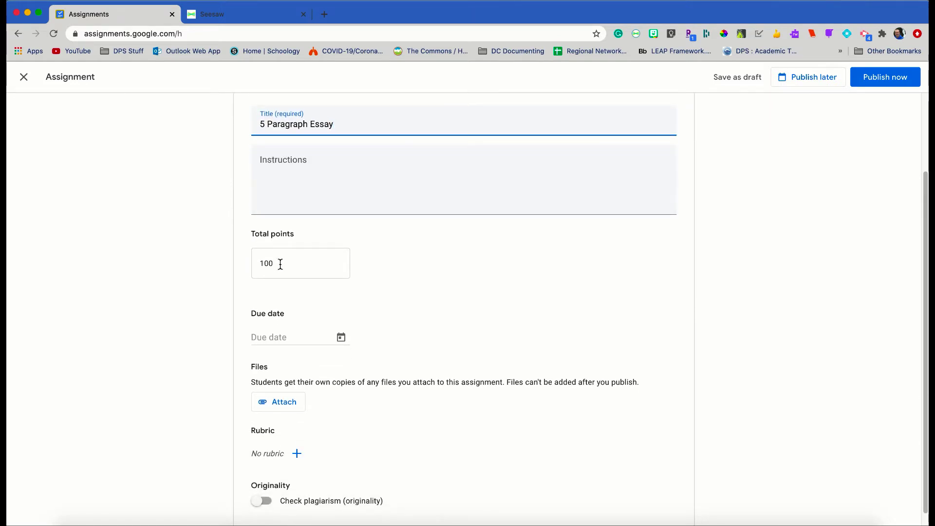
{"action": "left_click", "coordinate": [341, 337]}
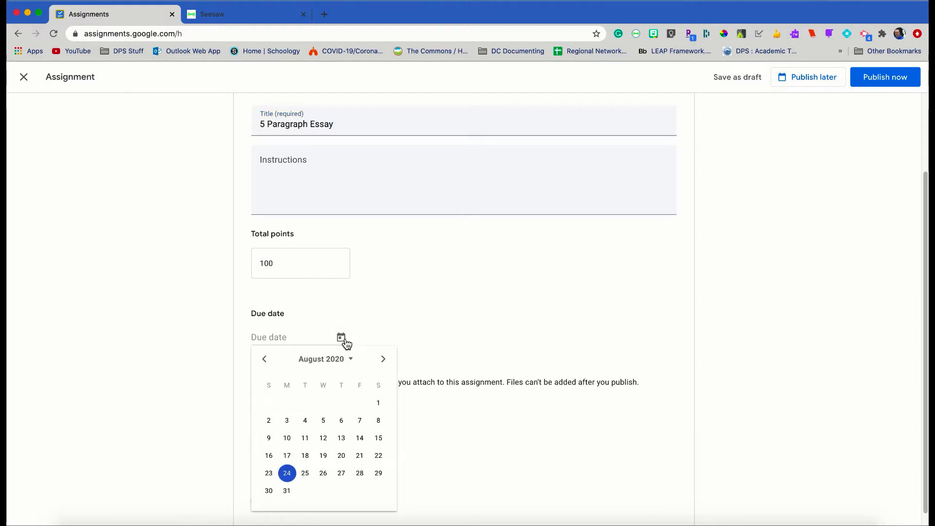
{"action": "left_click", "coordinate": [287, 490]}
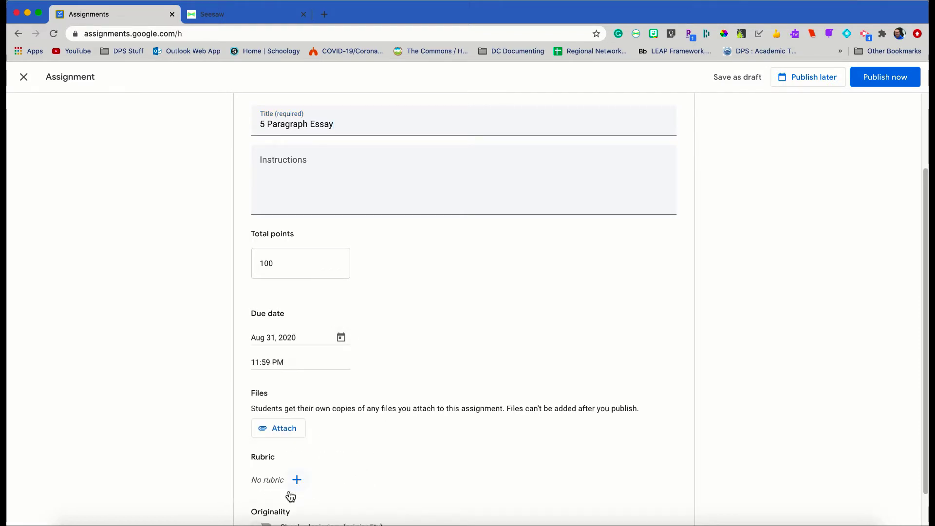
{"action": "scroll", "coordinate": [352, 382], "scroll_direction": "down", "scroll_amount": 1}
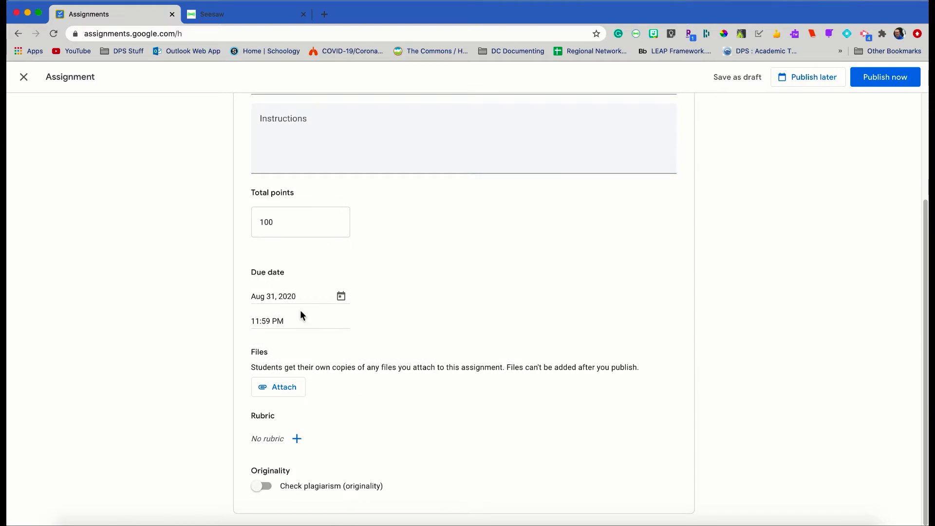
Step: Attach the recent Drive document "DPS Educational Technology and Library Services - 5 Paragraph Essay Drafting" to the assignment
{"action": "left_click", "coordinate": [282, 392]}
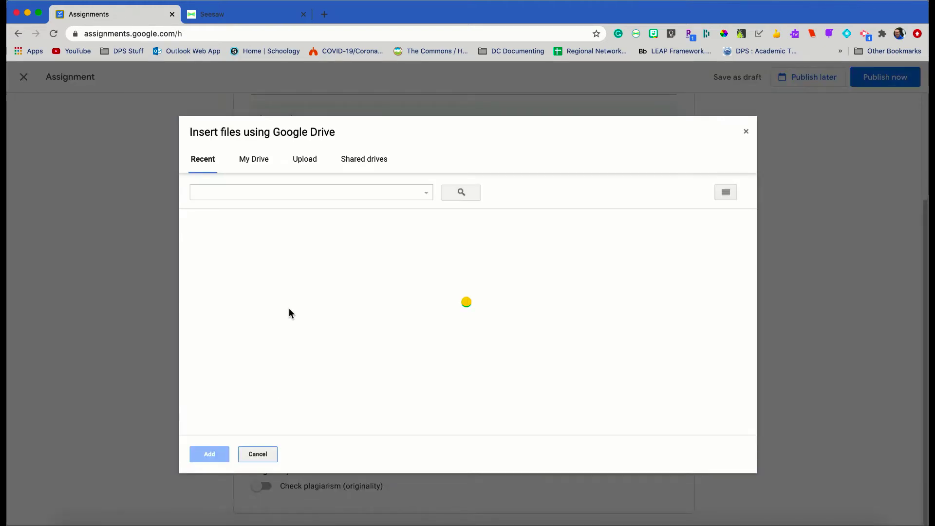
{"action": "scroll", "coordinate": [289, 310], "scroll_direction": "down", "scroll_amount": 3}
{"action": "scroll", "coordinate": [290, 313], "scroll_direction": "down", "scroll_amount": 2}
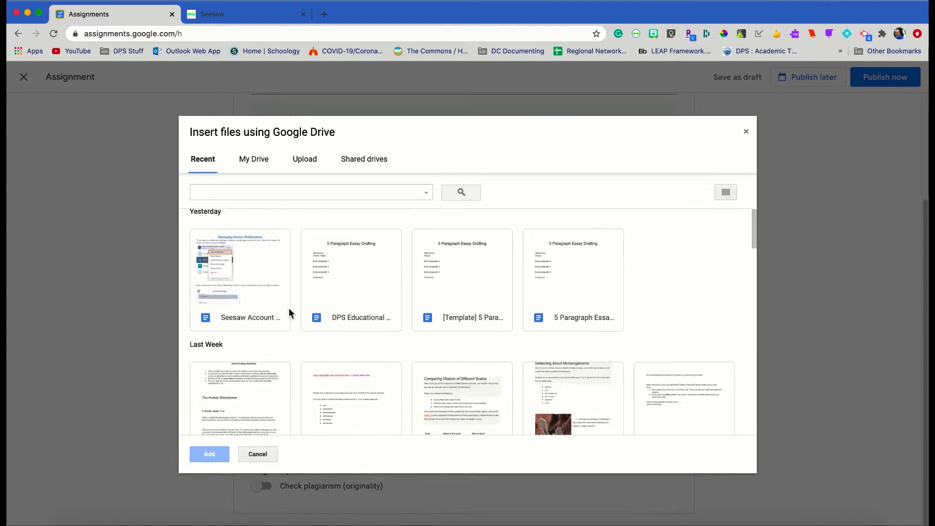
{"action": "left_click", "coordinate": [333, 266]}
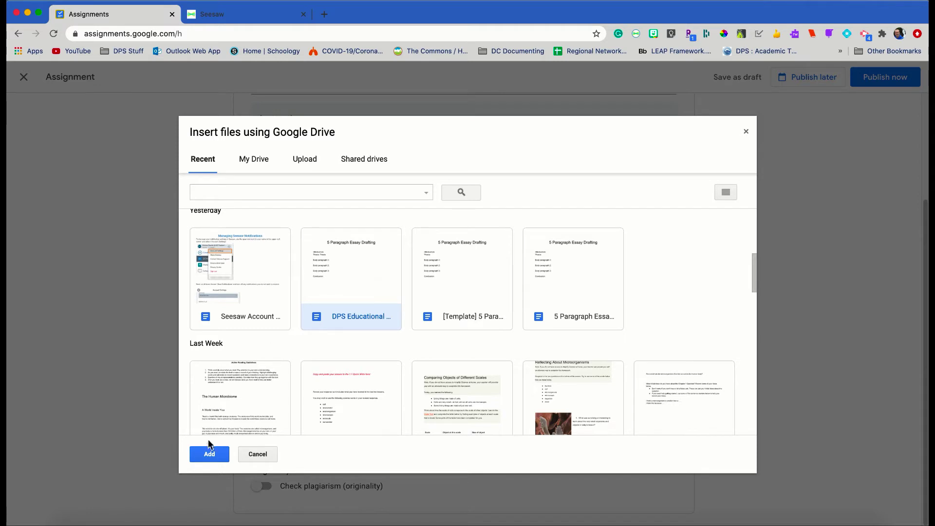
{"action": "left_click", "coordinate": [216, 454]}
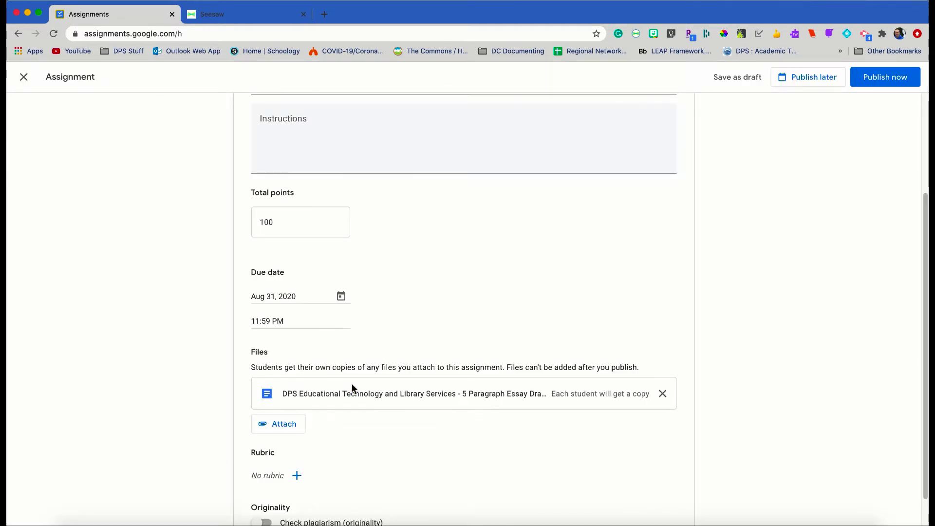
Step: Publish the assignment immediately and copy the student sharing link of the 5 Paragraph Essay due Aug 31
{"action": "scroll", "coordinate": [352, 384], "scroll_direction": "down", "scroll_amount": 2}
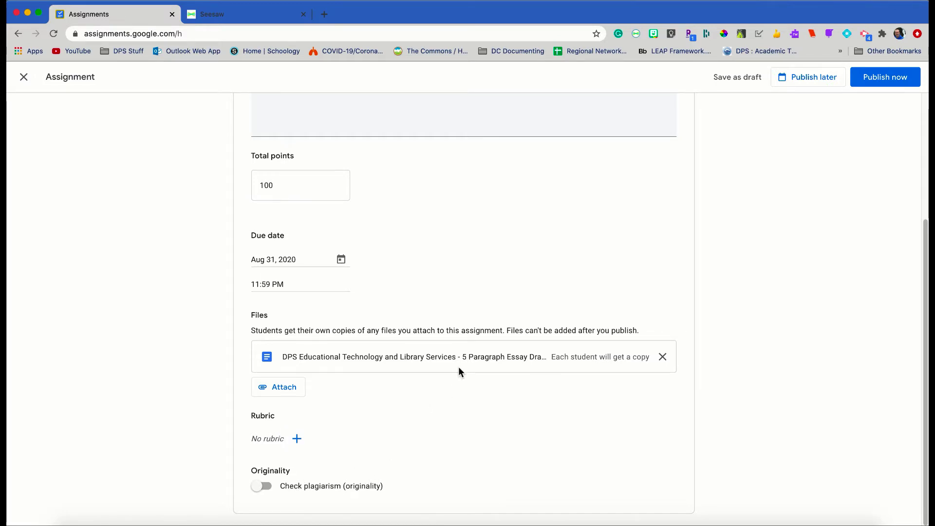
{"action": "scroll", "coordinate": [458, 366], "scroll_direction": "up", "scroll_amount": 4}
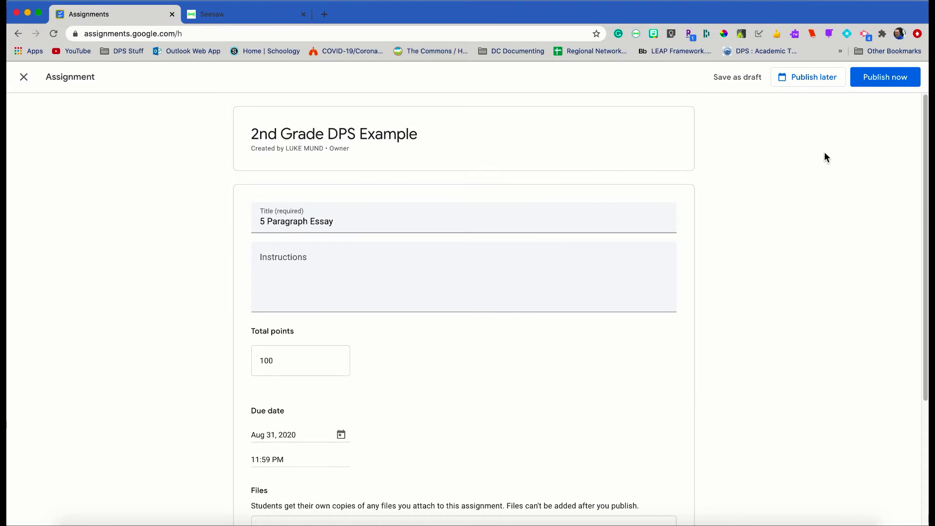
{"action": "left_click", "coordinate": [877, 80]}
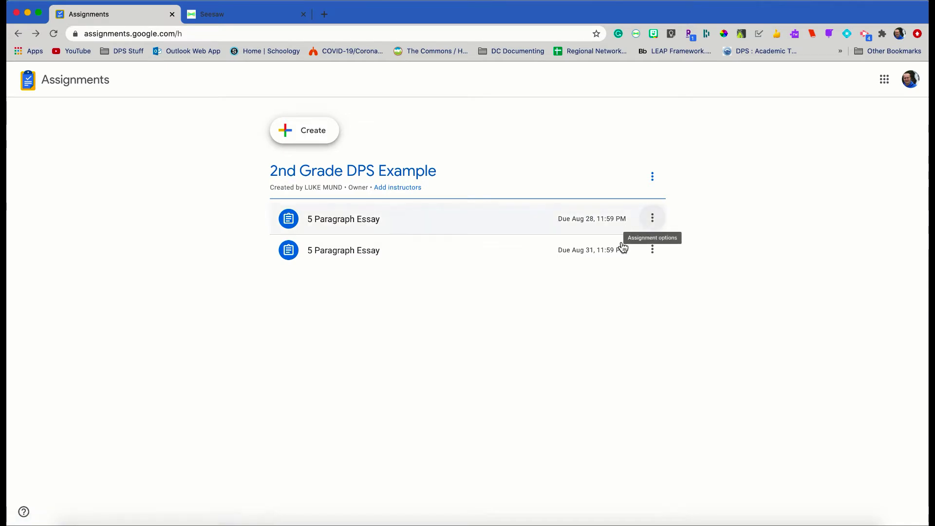
{"action": "left_click", "coordinate": [604, 249]}
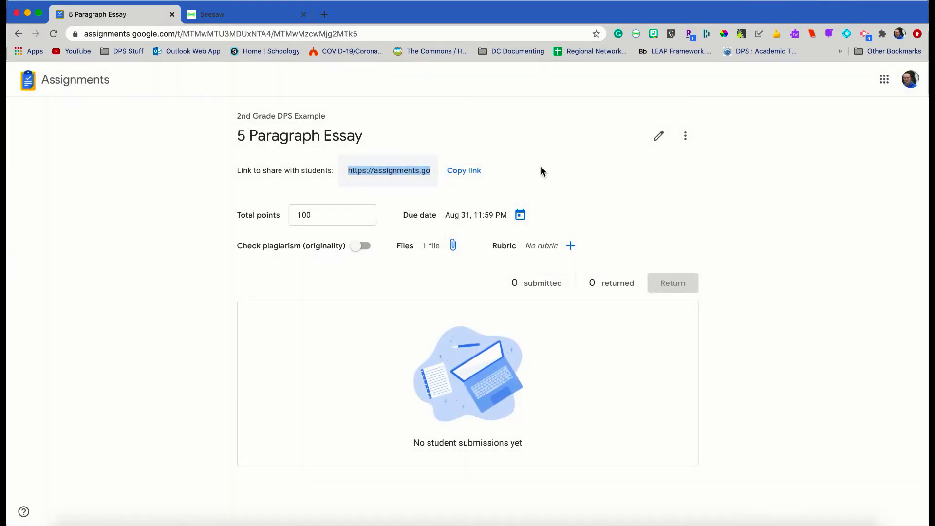
{"action": "left_click", "coordinate": [466, 179]}
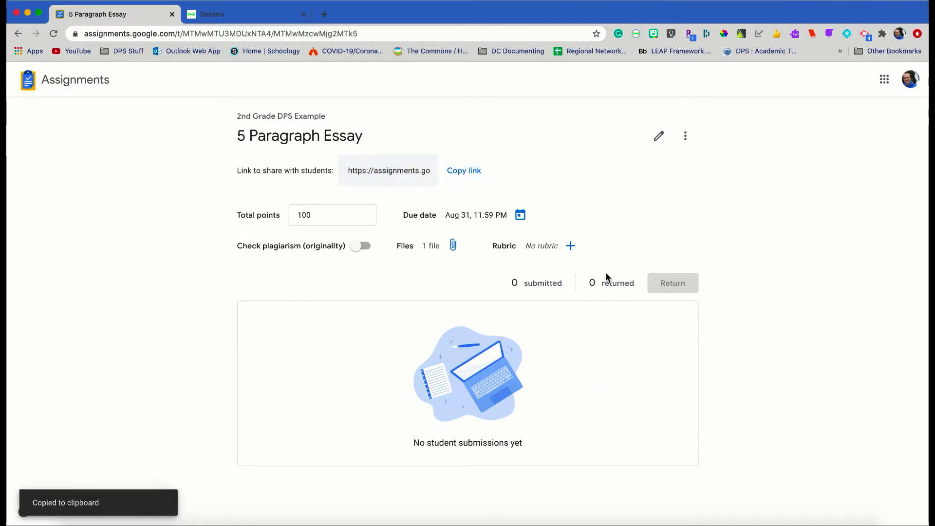
Step: Switch to Seesaw and insert the copied assignment link on the Activity 1 (Whole Group Time) page
{"action": "left_click", "coordinate": [232, 19]}
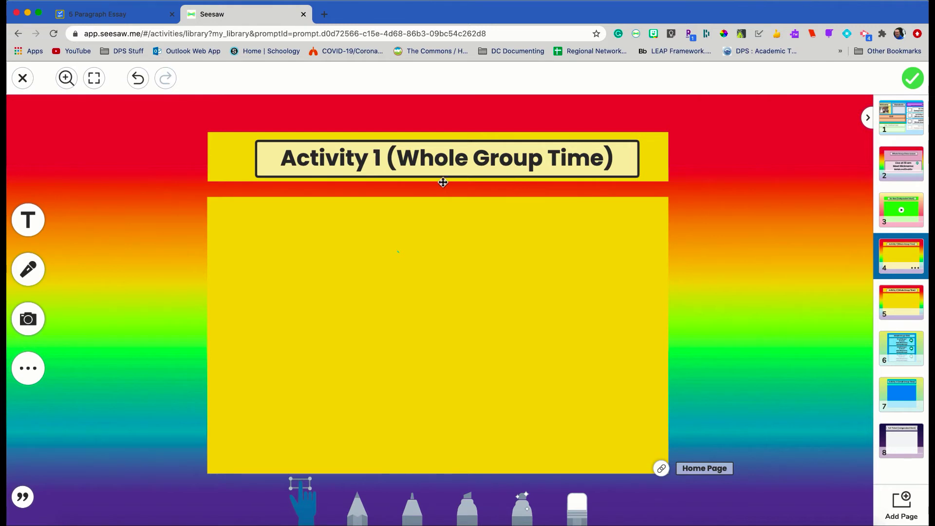
{"action": "left_click", "coordinate": [34, 376]}
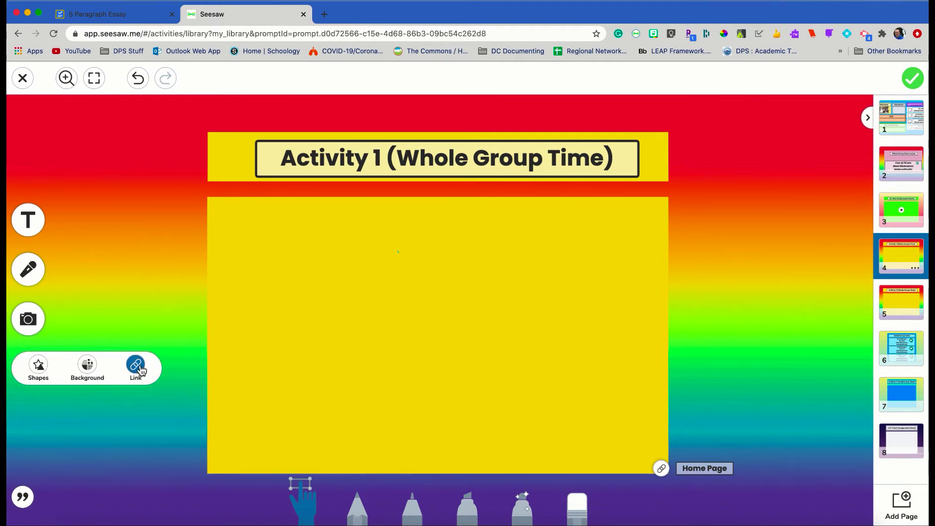
{"action": "left_click", "coordinate": [138, 369]}
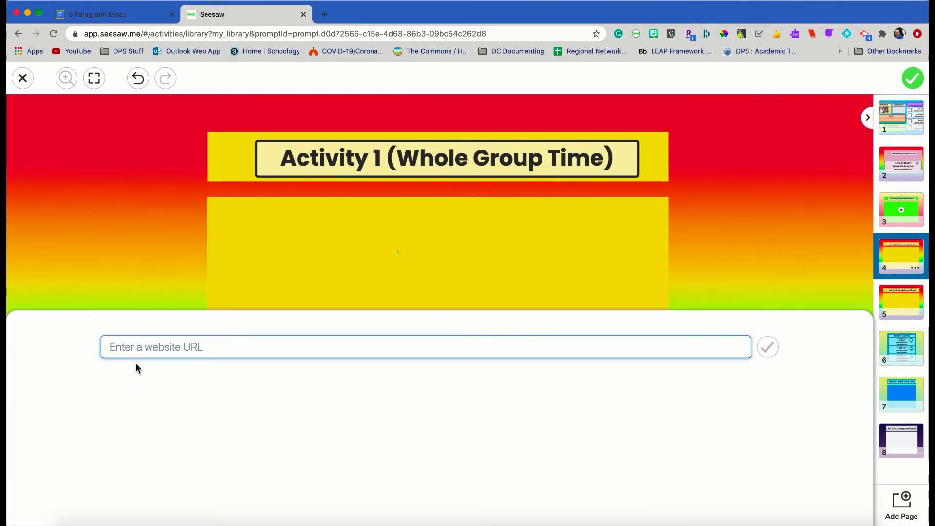
{"action": "key", "text": "super+v"}
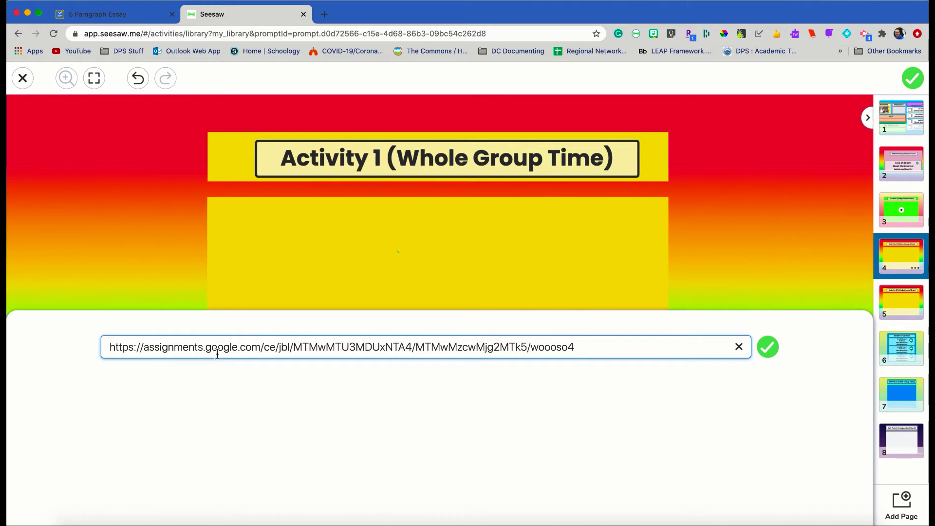
{"action": "left_click", "coordinate": [766, 347]}
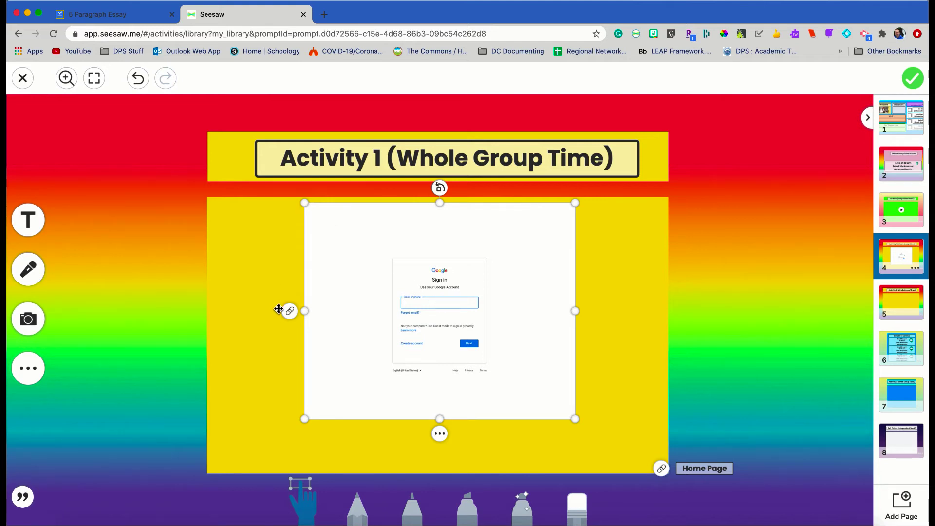
{"action": "mouse_move", "coordinate": [284, 311]}
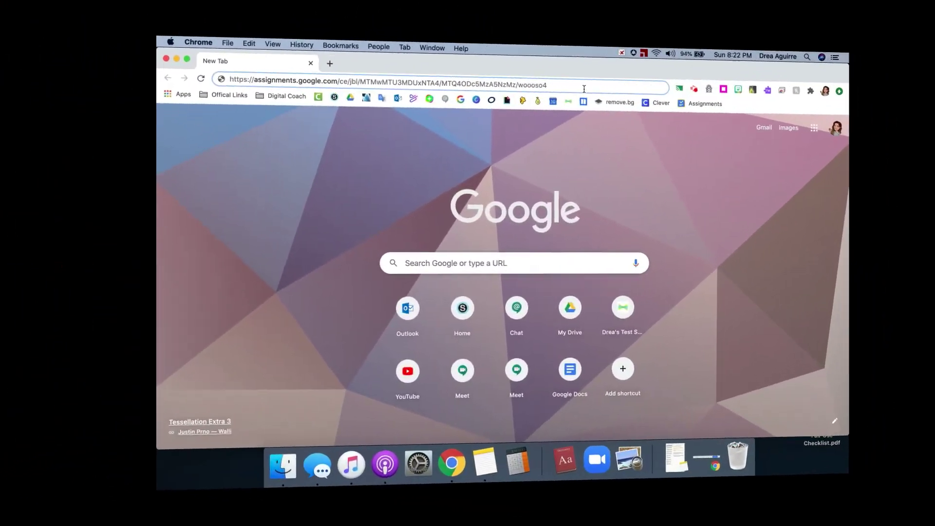
Step: Load the assignment's sharing link in the student's browser, join the course as a student and reload the assignment page
{"action": "key", "text": "Return"}
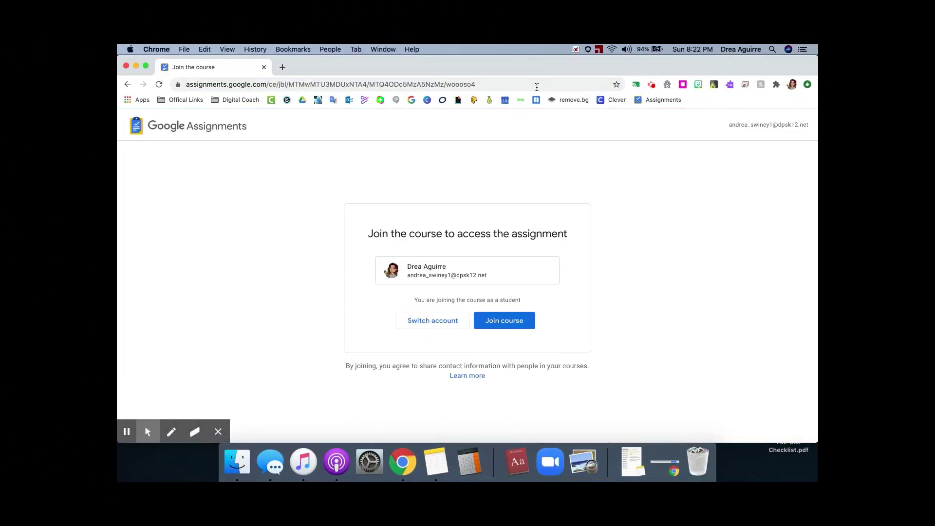
{"action": "left_click", "coordinate": [490, 331]}
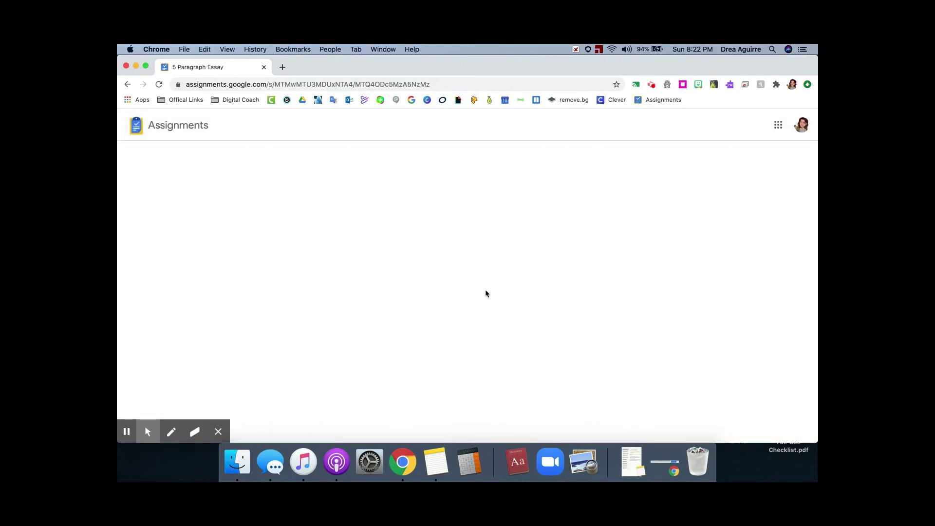
{"action": "left_click", "coordinate": [459, 83]}
{"action": "key", "text": "Return"}
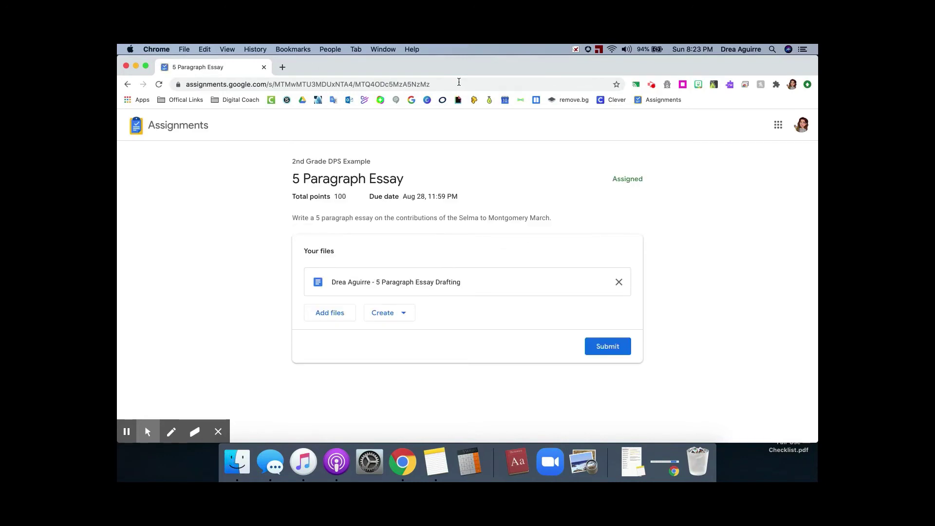
Step: Open the student's 5 Paragraph Essay Drafting document from the assignment, then return to the assignment and submit the work
{"action": "left_click", "coordinate": [416, 281]}
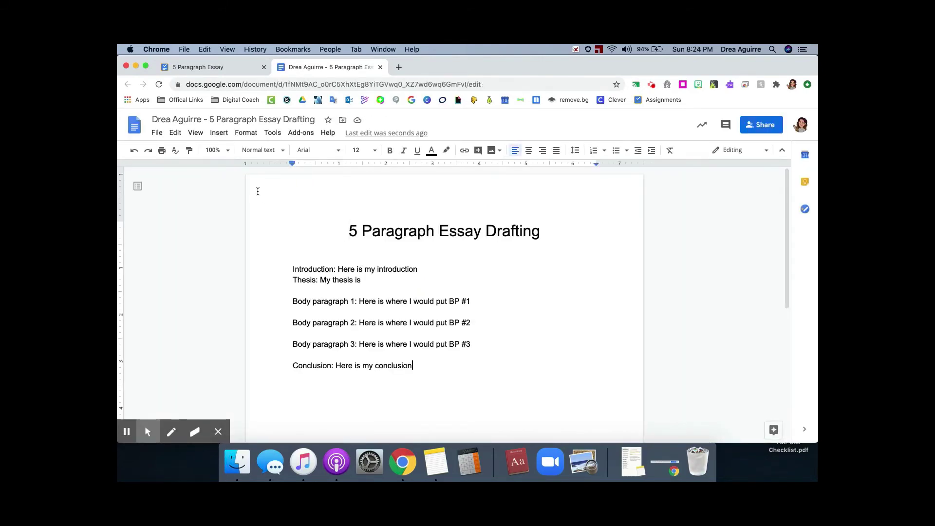
{"action": "left_click", "coordinate": [239, 70]}
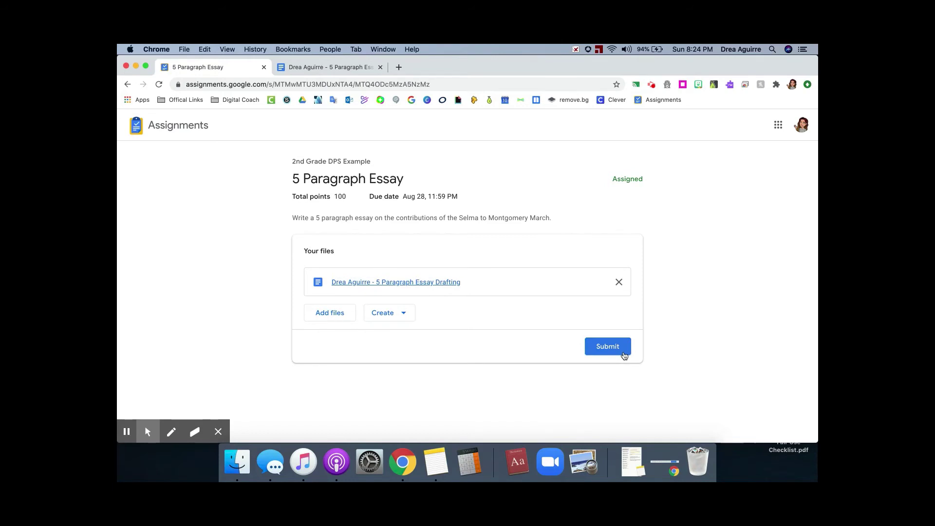
{"action": "left_click", "coordinate": [624, 354]}
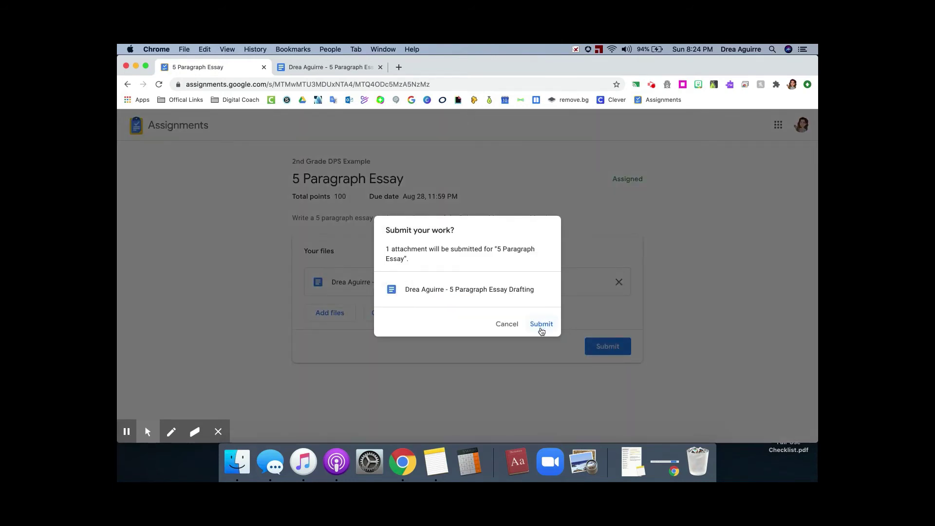
{"action": "left_click", "coordinate": [540, 325]}
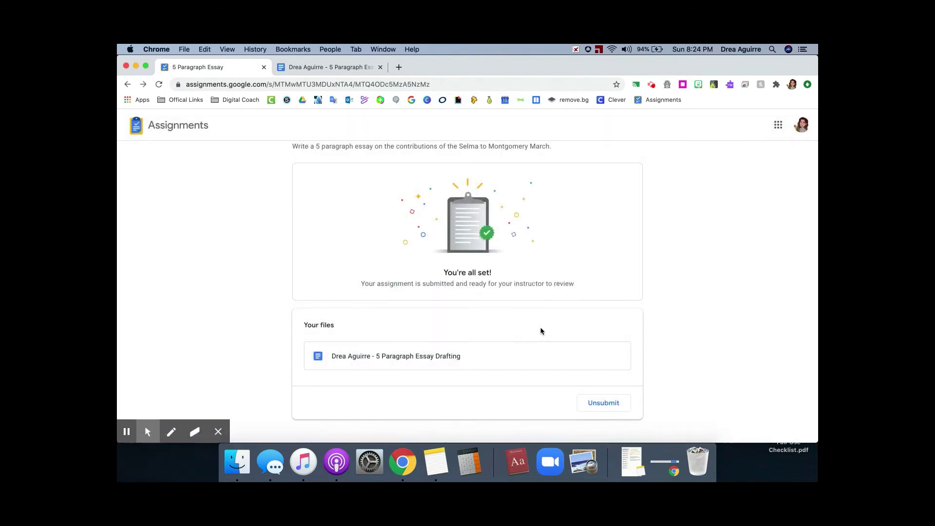
{"action": "left_click", "coordinate": [327, 66]}
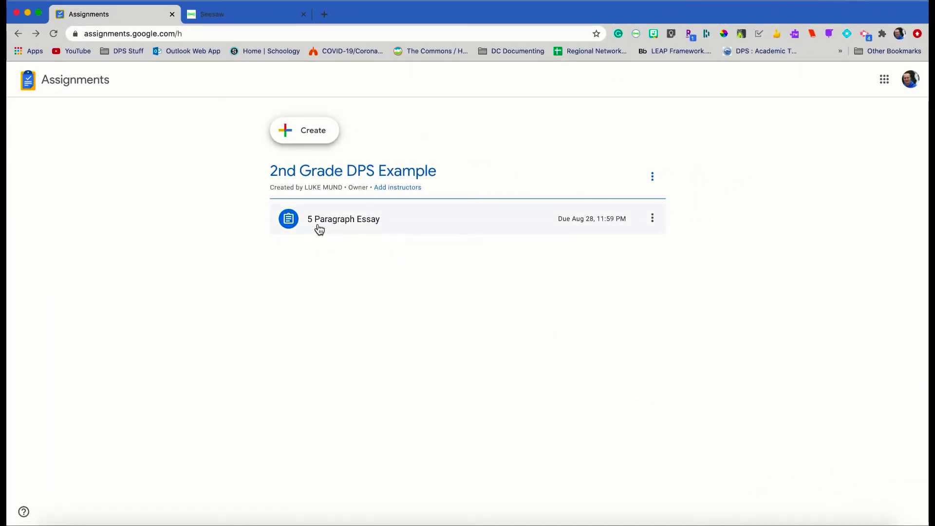
Step: Open the teacher's 5 Paragraph Essay assignment due Aug 28 and review the list of student submissions
{"action": "left_click", "coordinate": [345, 225]}
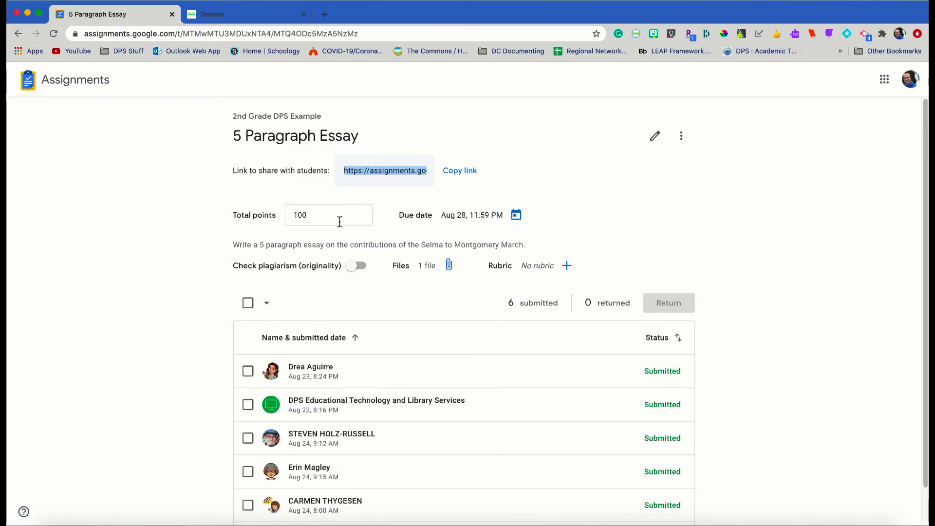
{"action": "scroll", "coordinate": [319, 304], "scroll_direction": "down", "scroll_amount": 2}
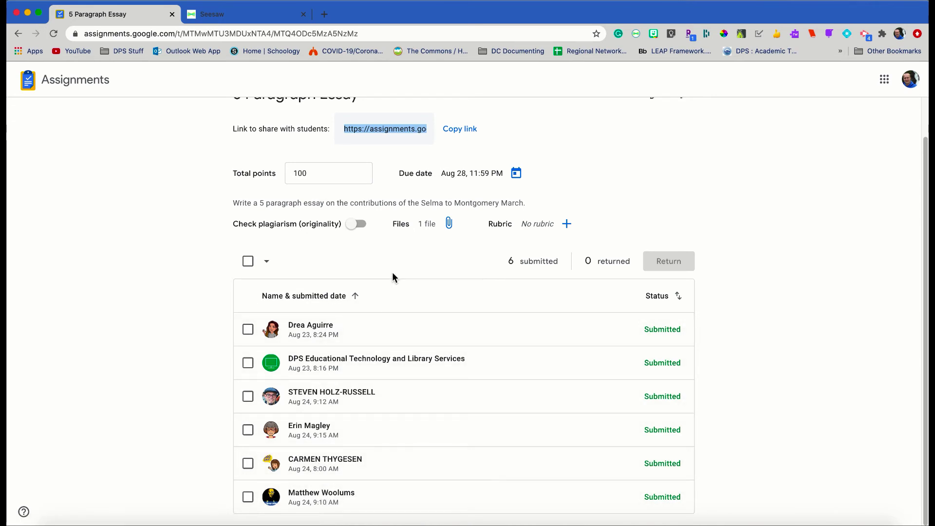
Step: Open the 2nd Grade DPS Example course's people management page, review its instructors and students, then return to the 5 Paragraph Essay assignment
{"action": "scroll", "coordinate": [392, 273], "scroll_direction": "up", "scroll_amount": 2}
{"action": "left_click", "coordinate": [680, 135]}
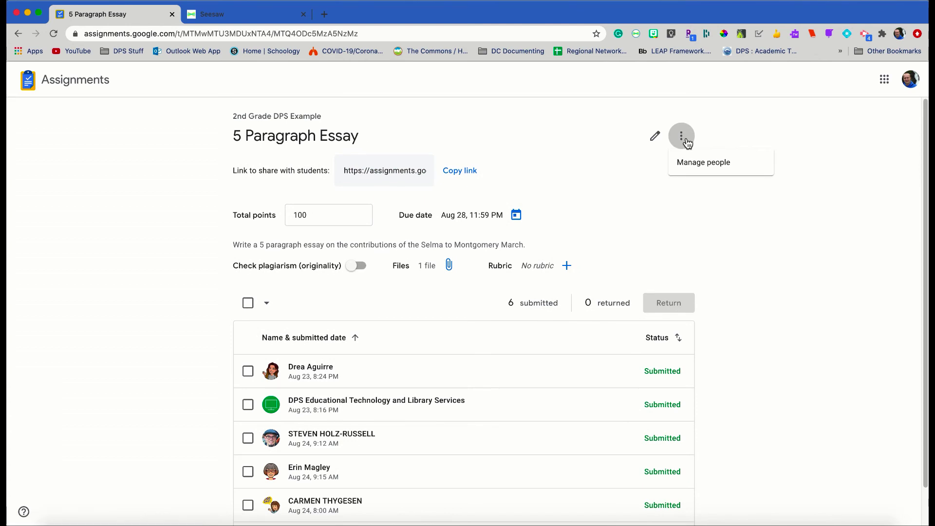
{"action": "left_click", "coordinate": [696, 163]}
{"action": "scroll", "coordinate": [387, 264], "scroll_direction": "down", "scroll_amount": 2}
{"action": "scroll", "coordinate": [387, 264], "scroll_direction": "up", "scroll_amount": 3}
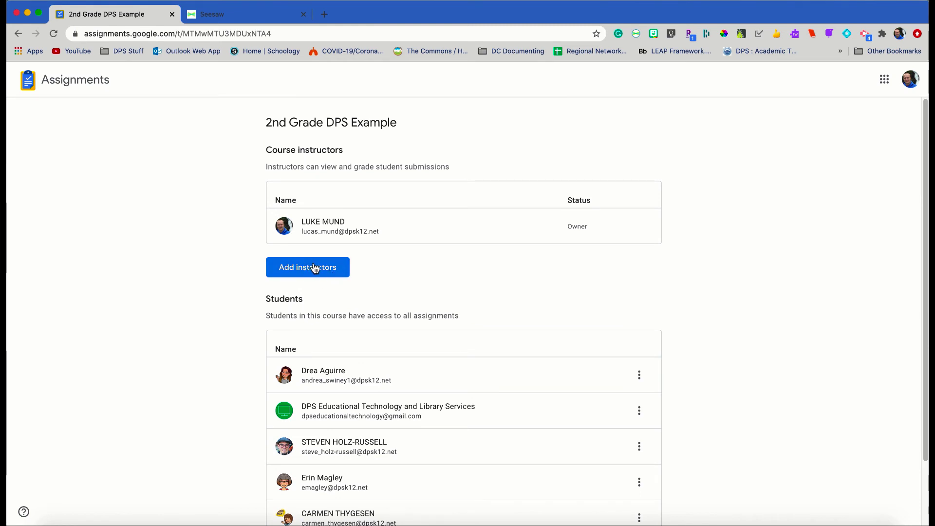
{"action": "left_click", "coordinate": [19, 33]}
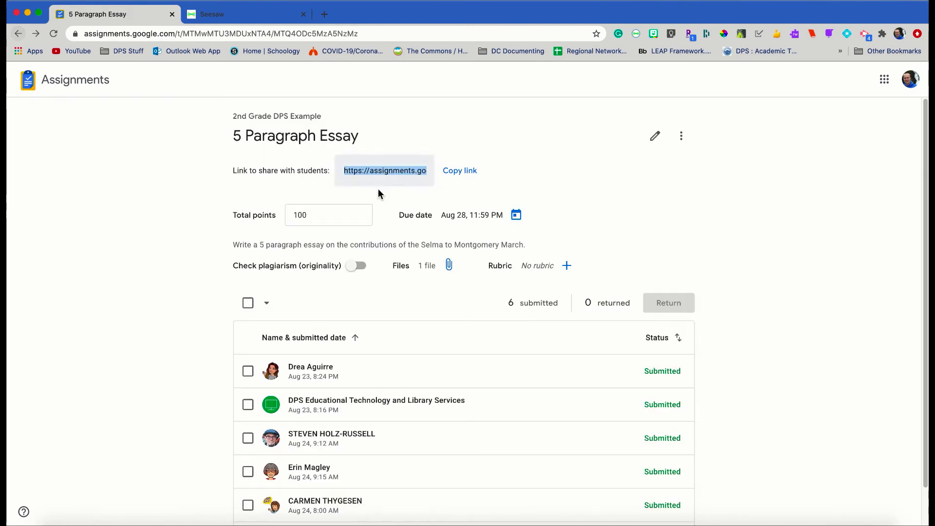
Step: Open the first student's essay submission and examine the student switcher list and the options for returning submissions
{"action": "scroll", "coordinate": [350, 316], "scroll_direction": "down", "scroll_amount": 2}
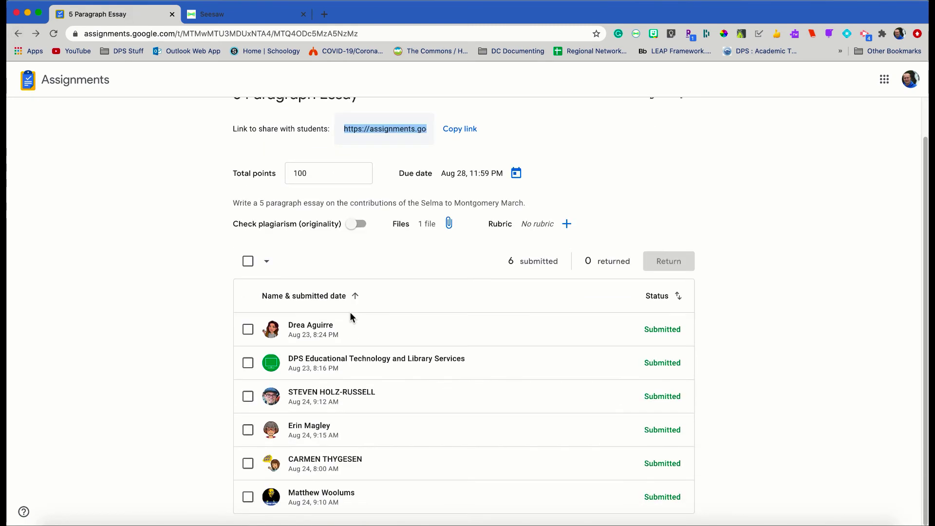
{"action": "left_click", "coordinate": [311, 331]}
{"action": "left_click", "coordinate": [310, 331]}
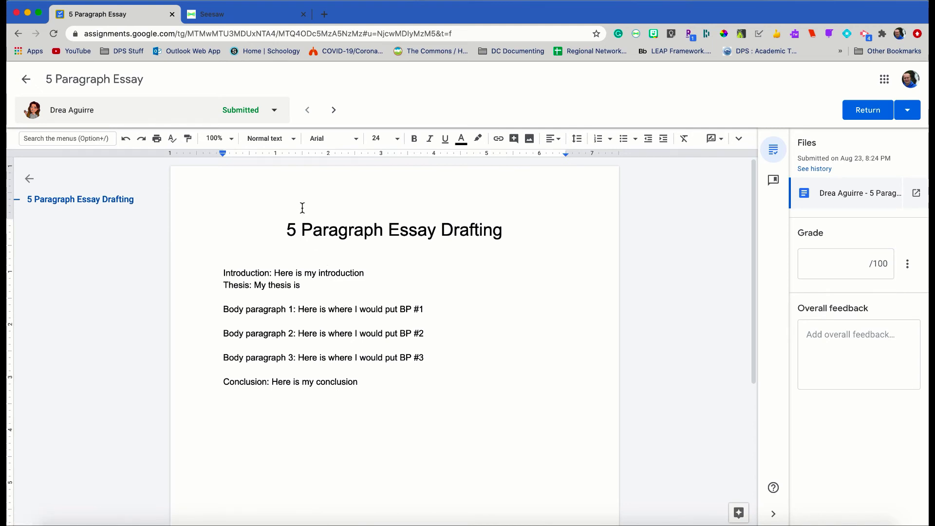
{"action": "left_click", "coordinate": [275, 111]}
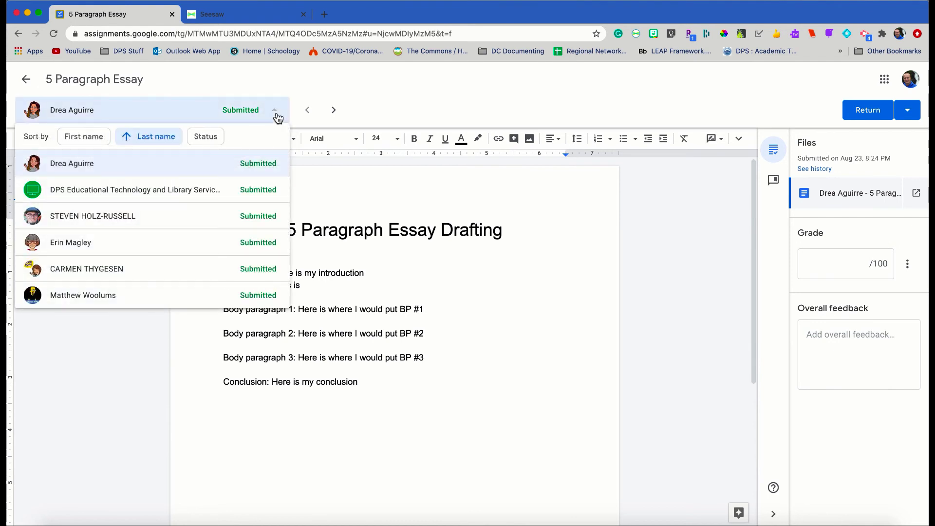
{"action": "left_click", "coordinate": [276, 114]}
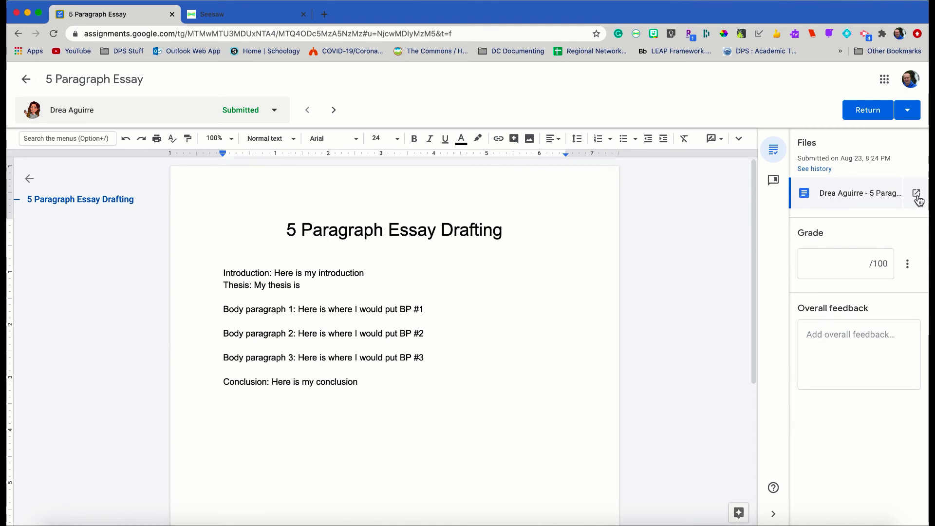
{"action": "left_click", "coordinate": [907, 111]}
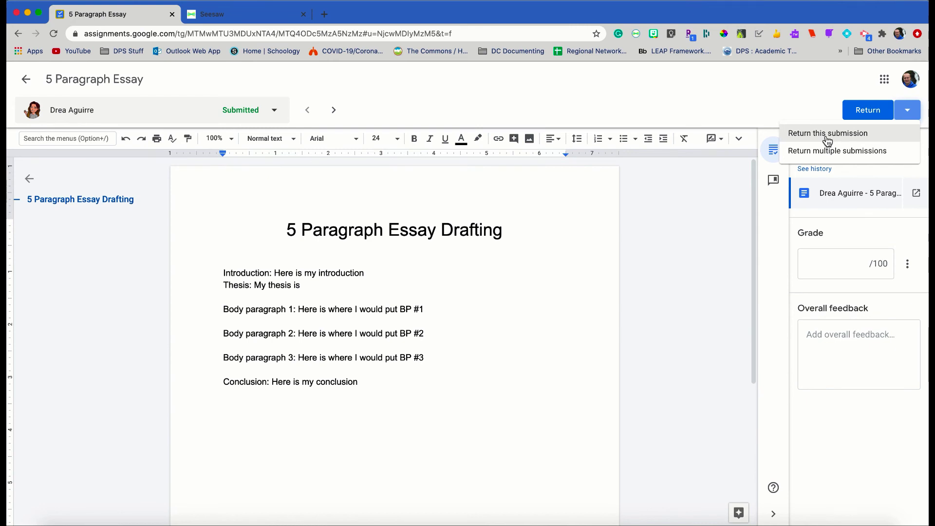
{"action": "left_click", "coordinate": [476, 263]}
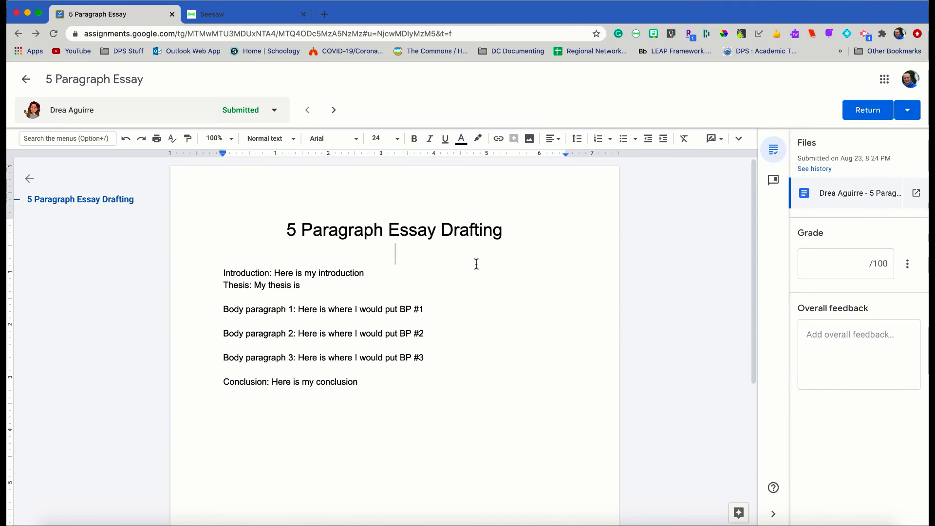
Step: Collapse the grading sidebar and move forward through the submissions to the third student's essay
{"action": "left_click", "coordinate": [773, 516]}
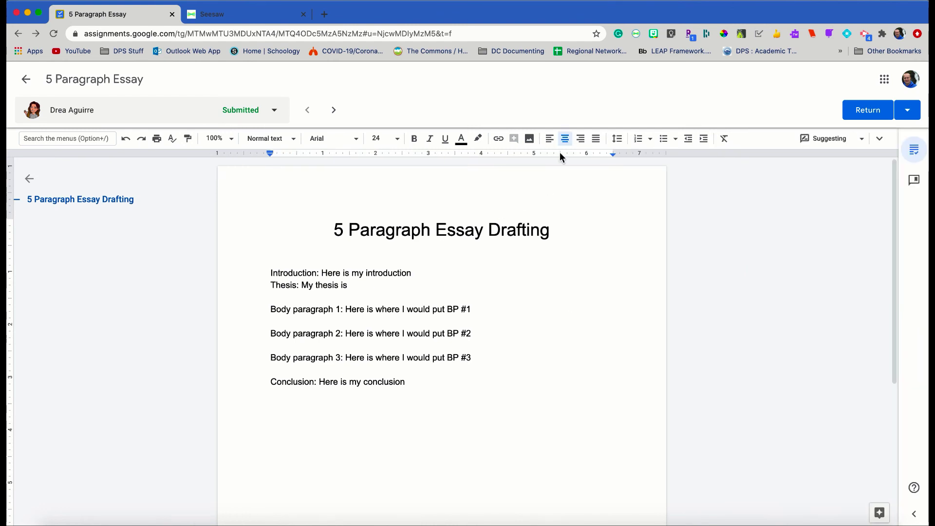
{"action": "left_click", "coordinate": [334, 111]}
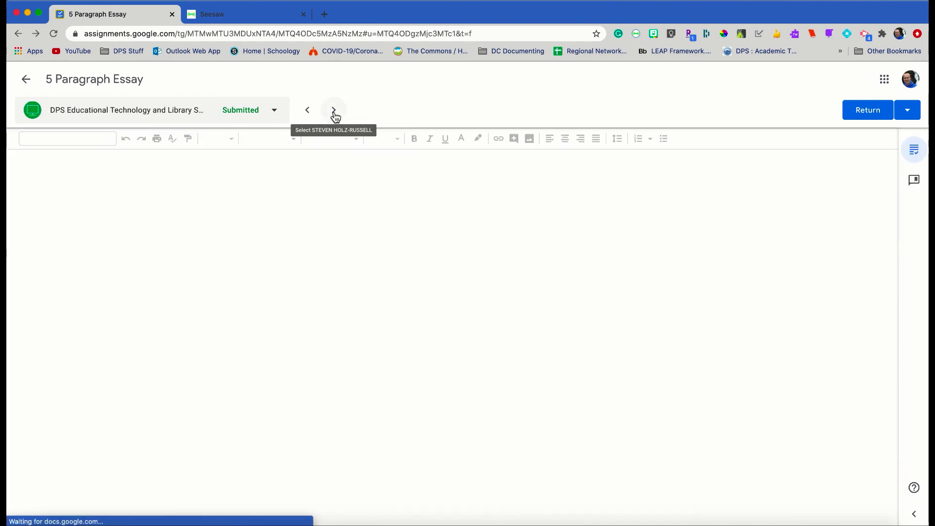
{"action": "left_click", "coordinate": [333, 111]}
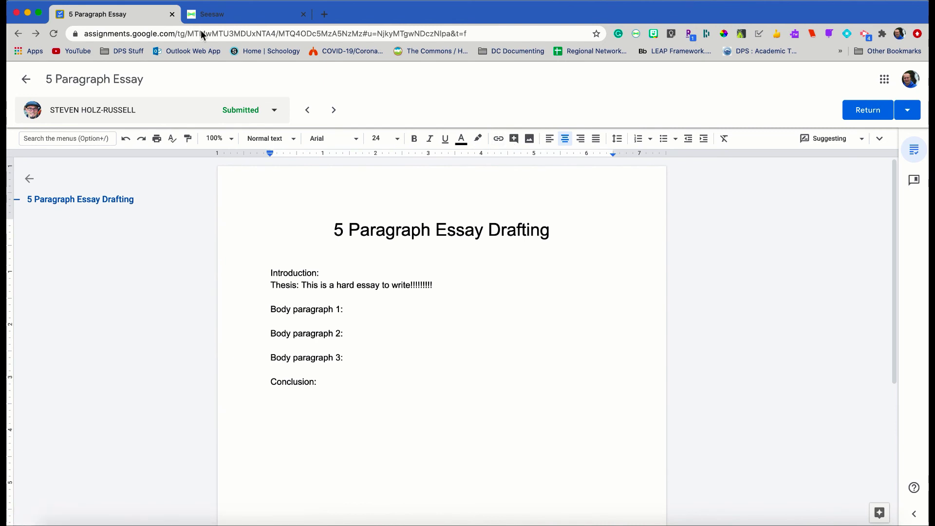
Step: Return to the assignment's submission list, check the Activity 1 (Whole Group Time) page in Seesaw, and switch back to Google Assignments
{"action": "left_click", "coordinate": [27, 79]}
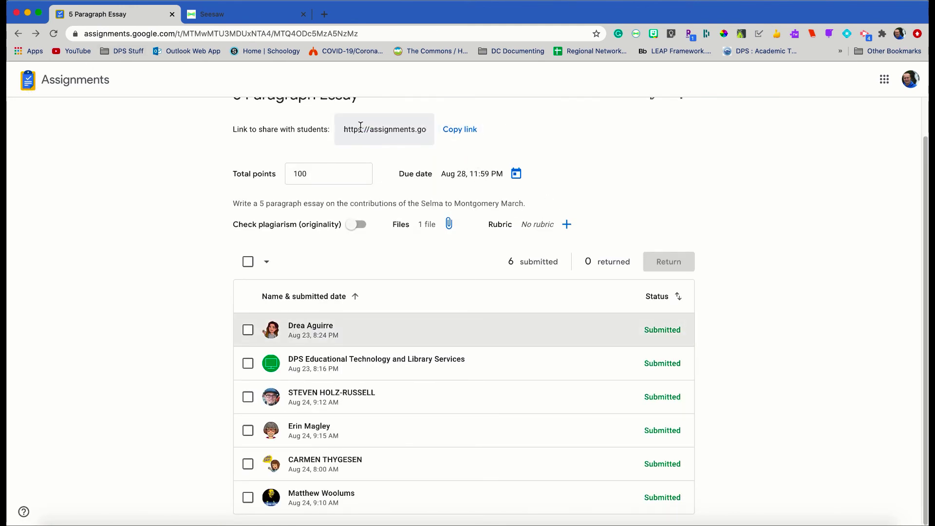
{"action": "left_click", "coordinate": [240, 16]}
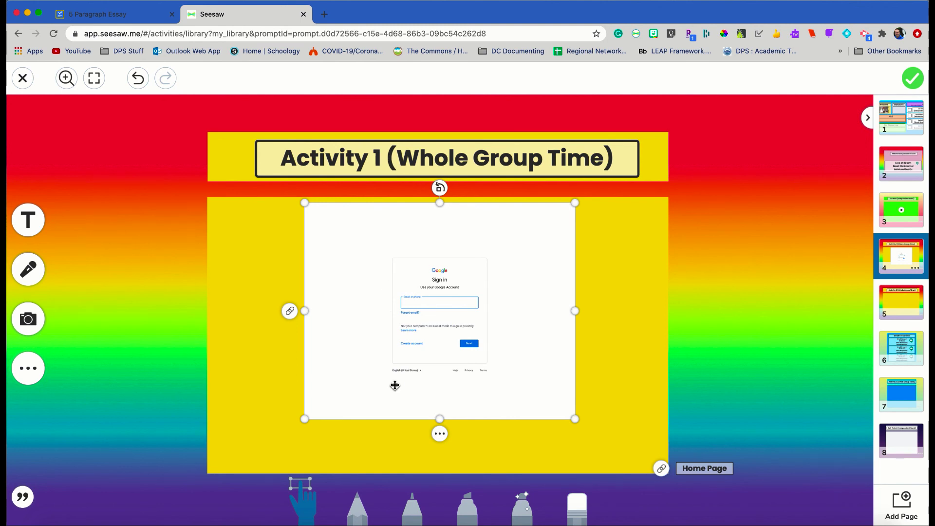
{"action": "left_click", "coordinate": [93, 15]}
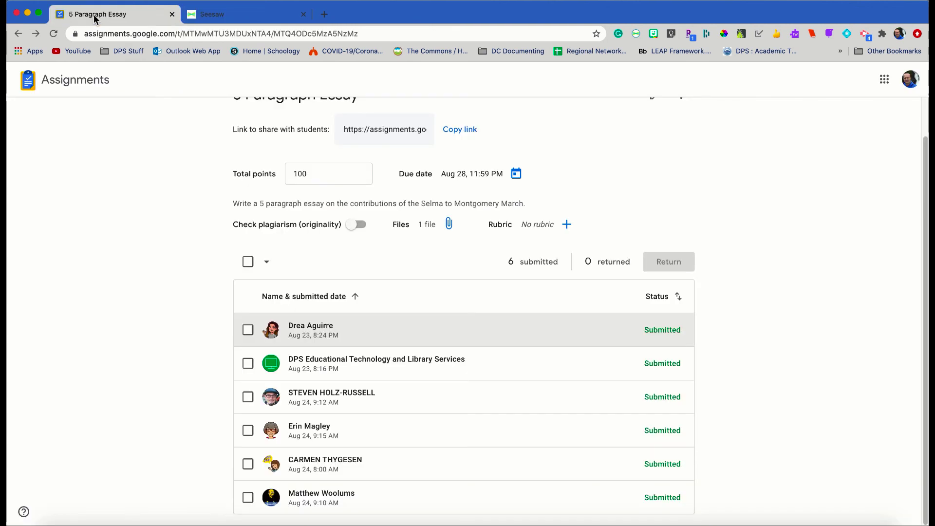